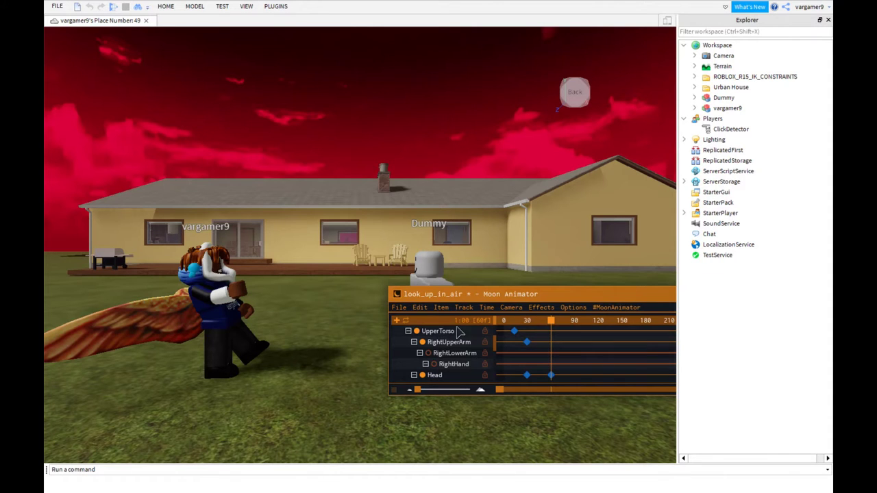
# Move the Moon Animator window aside and add the Dummy rig as an animation item
pyautogui.moveTo(454, 319)
pyautogui.mouseDown()
pyautogui.moveTo(301, 360)
pyautogui.moveTo(262, 392)
pyautogui.moveTo(340, 392)
pyautogui.moveTo(419, 346)
pyautogui.moveTo(416, 328)
pyautogui.moveTo(302, 338)
pyautogui.moveTo(375, 264)
pyautogui.moveTo(410, 360)
pyautogui.moveTo(409, 326)
pyautogui.moveTo(416, 398)
pyautogui.moveTo(413, 335)
pyautogui.moveTo(398, 328)
pyautogui.moveTo(304, 364)
pyautogui.moveTo(345, 337)
pyautogui.moveTo(449, 336)
pyautogui.moveTo(400, 360)
pyautogui.moveTo(344, 342)
pyautogui.mouseUp()
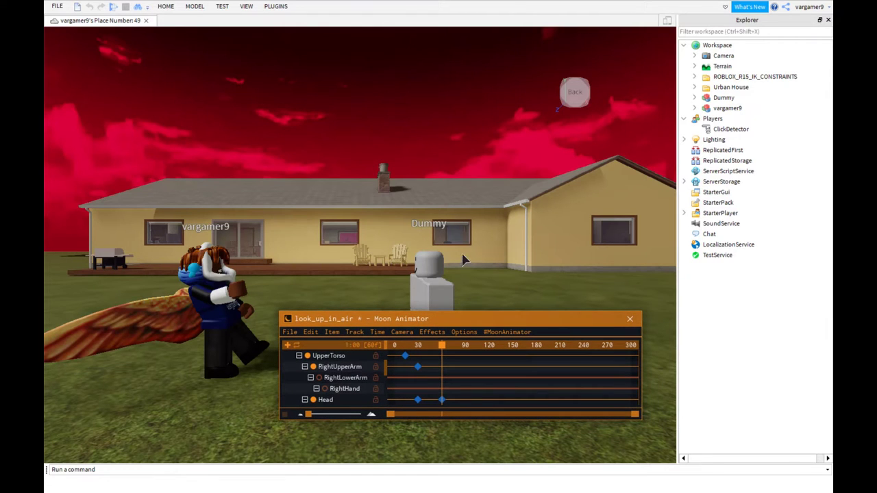
pyautogui.scroll(-2, 342, 380)
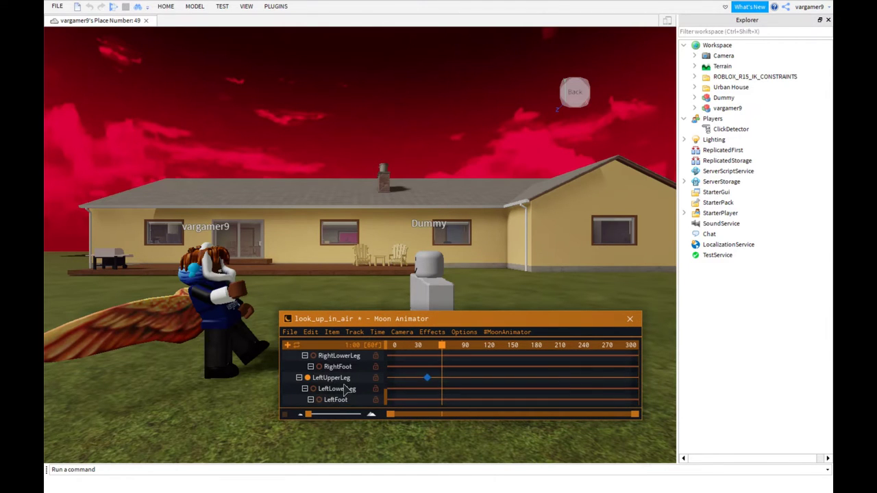
pyautogui.scroll(1, 343, 383)
pyautogui.scroll(3, 346, 389)
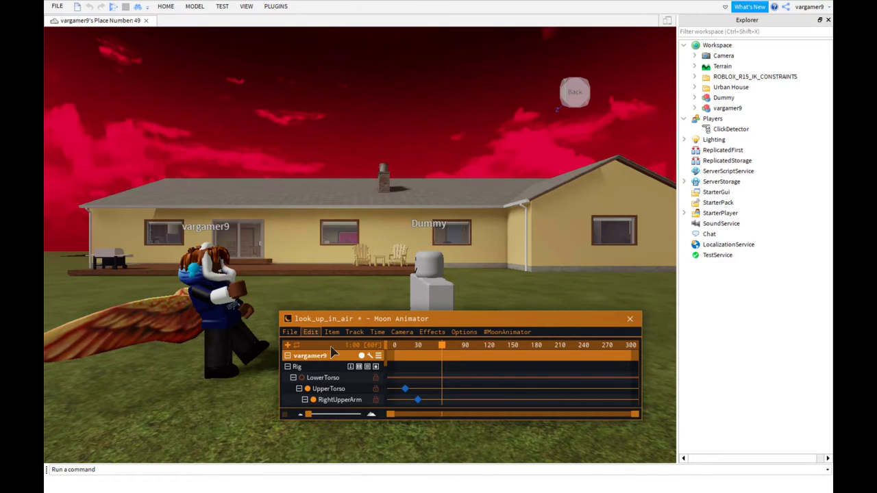
pyautogui.moveTo(453, 339)
pyautogui.mouseDown()
pyautogui.moveTo(568, 322)
pyautogui.moveTo(571, 354)
pyautogui.mouseUp()
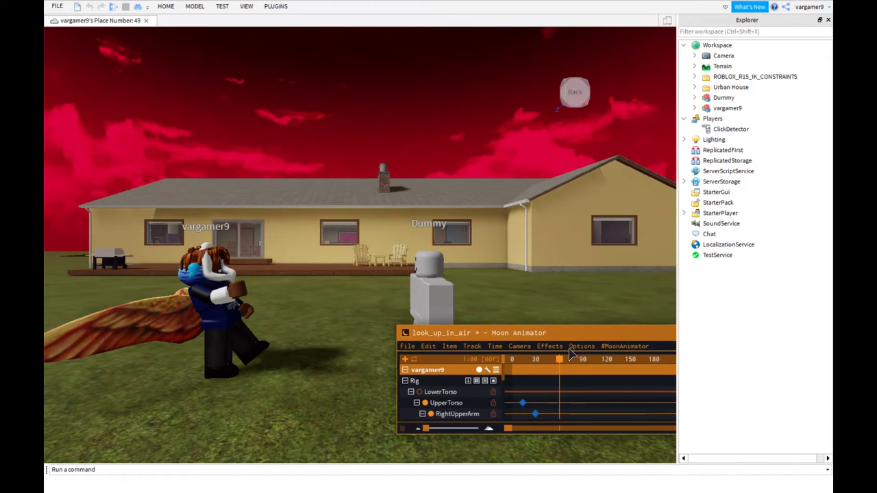
pyautogui.click(422, 381)
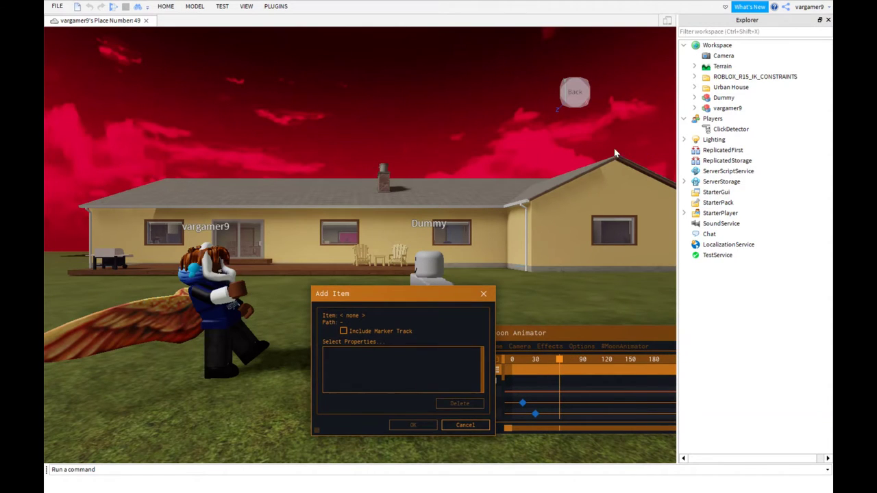
pyautogui.click(711, 101)
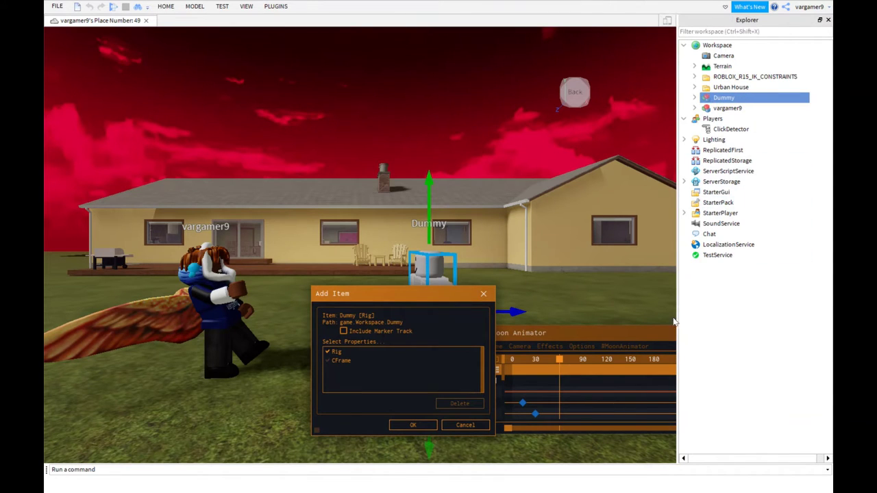
pyautogui.click(413, 425)
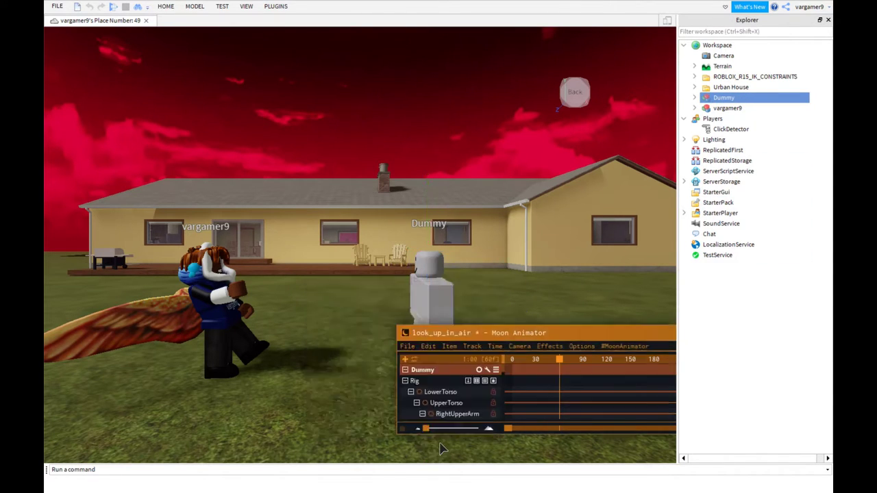
# Scroll the track list to review the Dummy's newly added body-part tracks
pyautogui.scroll(-3, 474, 404)
pyautogui.scroll(-3, 474, 404)
pyautogui.scroll(-2, 475, 411)
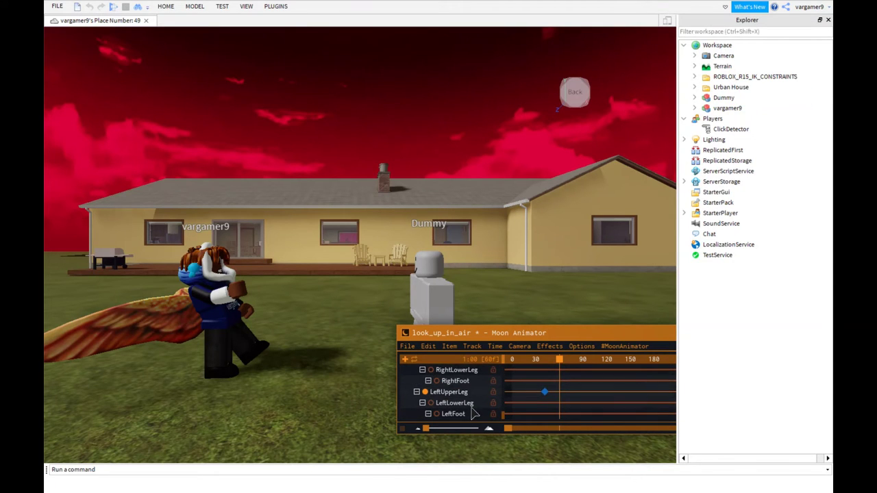
pyautogui.scroll(3, 473, 413)
pyautogui.scroll(-2, 473, 413)
pyautogui.scroll(2, 473, 413)
pyautogui.scroll(3, 473, 413)
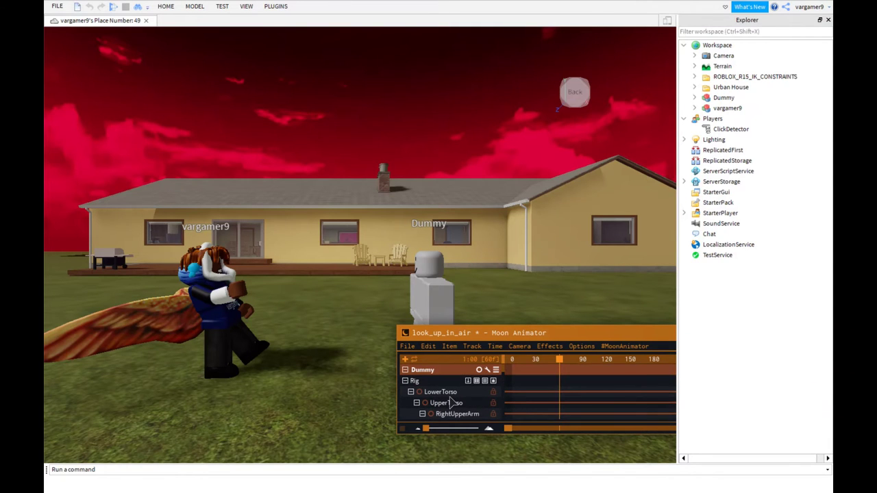
pyautogui.scroll(-1, 452, 403)
pyautogui.scroll(-2, 452, 403)
pyautogui.scroll(-1, 453, 403)
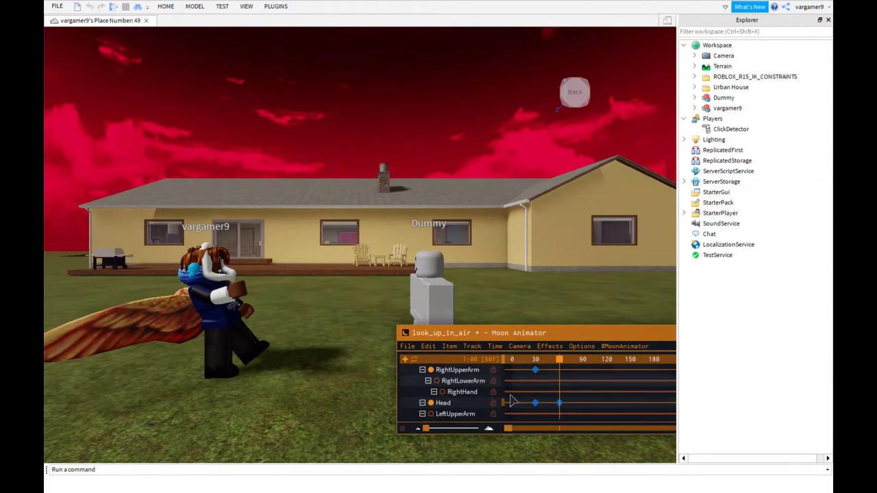
# Play the look_up_in_air animation from the start to preview it
pyautogui.press('space')
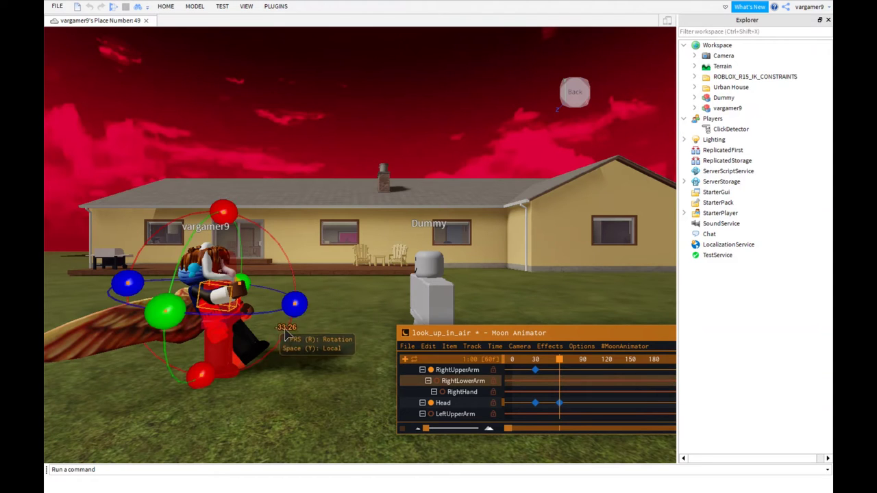
pyautogui.scroll(-1, 477, 391)
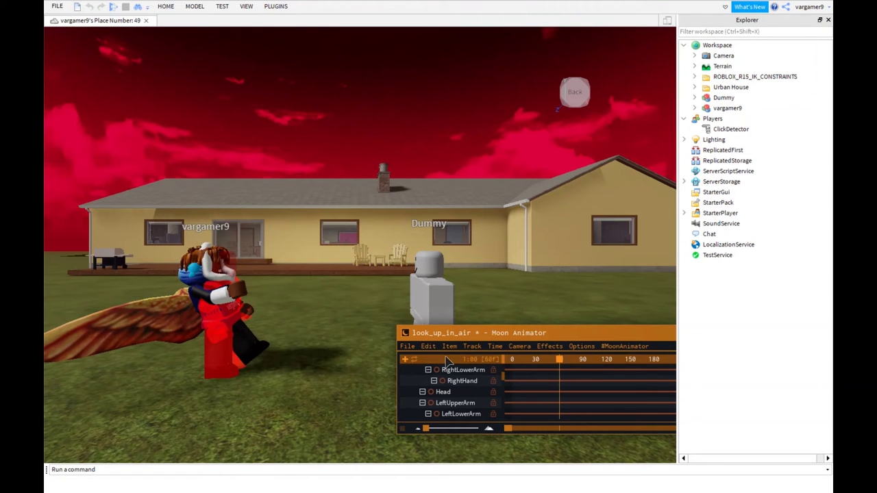
pyautogui.scroll(2, 459, 392)
# Select the Dummy's RightLowerArm, RightHand and Head tracks and move the playhead toward frame 26
pyautogui.click(461, 391)
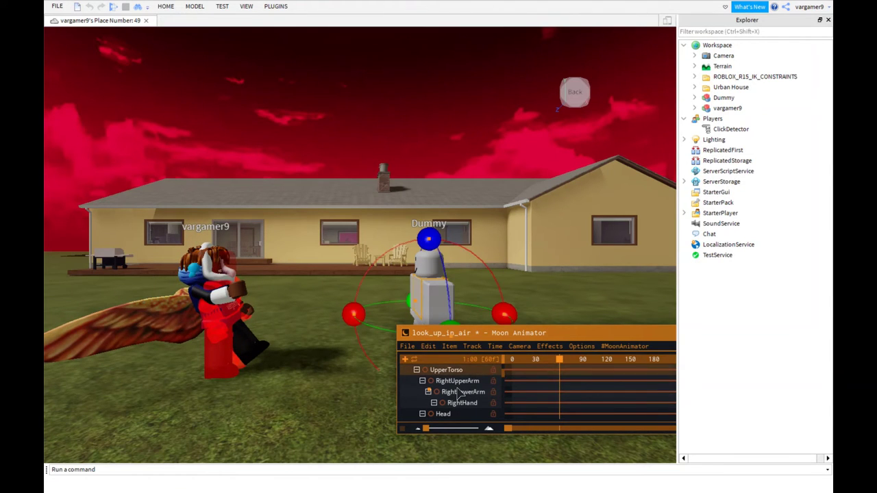
pyautogui.click(481, 403)
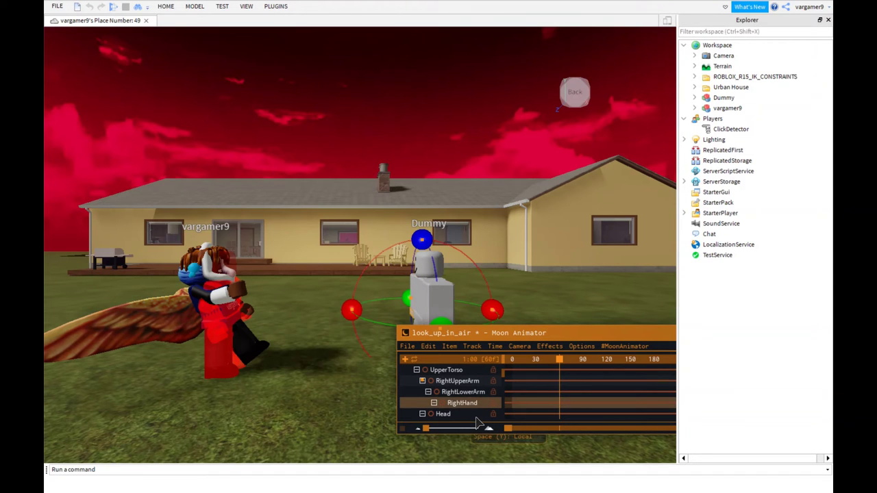
pyautogui.click(463, 414)
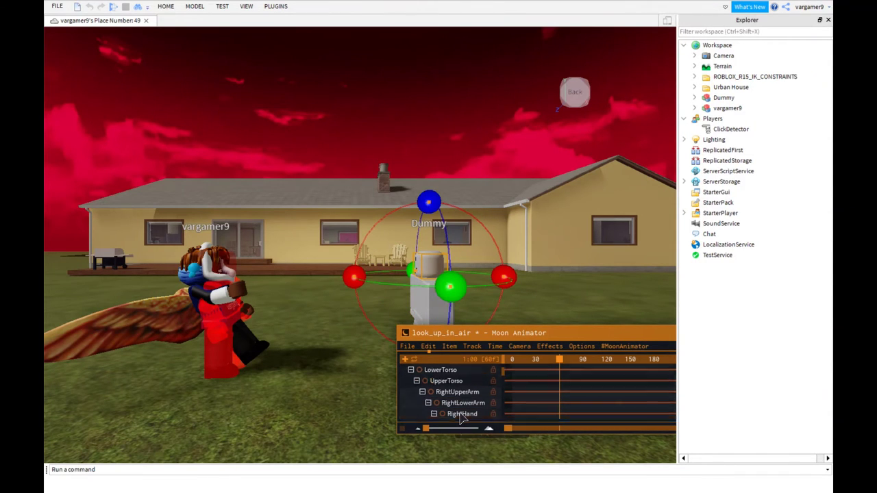
pyautogui.scroll(4, 462, 414)
pyautogui.scroll(-2, 463, 420)
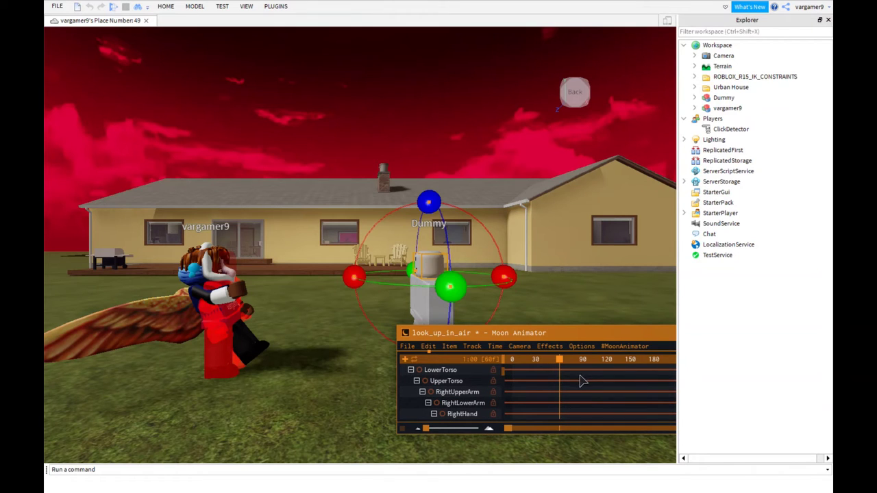
pyautogui.click(558, 382)
# At frame 26, rotate the Dummy's RightHand into its raised-arm pose
pyautogui.moveTo(563, 382); pyautogui.dragTo(533, 383)
pyautogui.click(463, 413)
pyautogui.scroll(2, 452, 404)
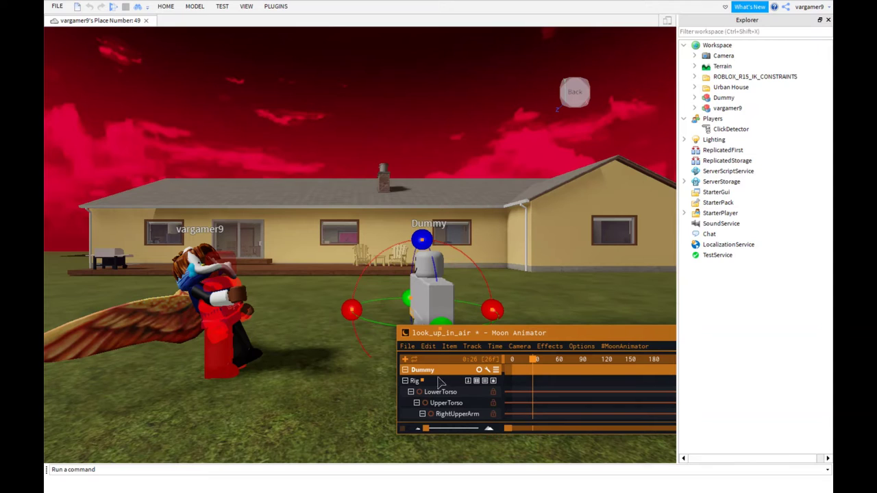
pyautogui.scroll(-2, 452, 392)
pyautogui.scroll(-3, 480, 393)
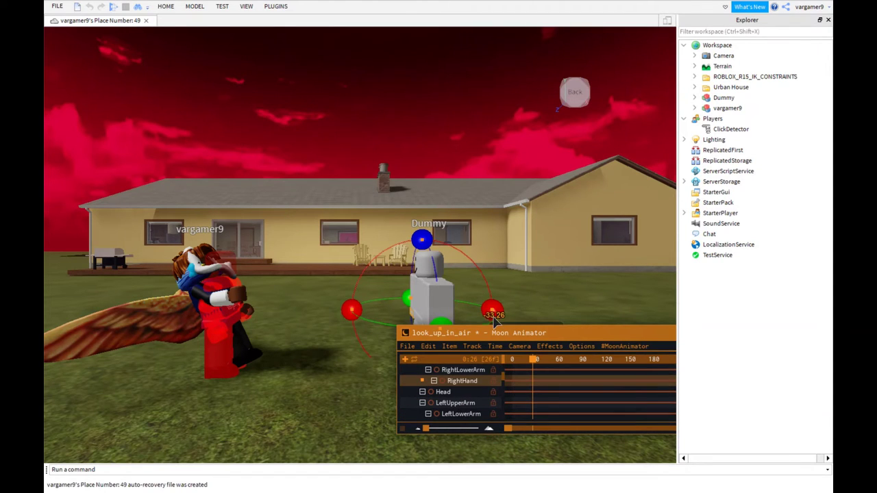
pyautogui.moveTo(362, 332)
pyautogui.mouseDown()
pyautogui.moveTo(368, 291)
pyautogui.moveTo(387, 272)
pyautogui.mouseUp()
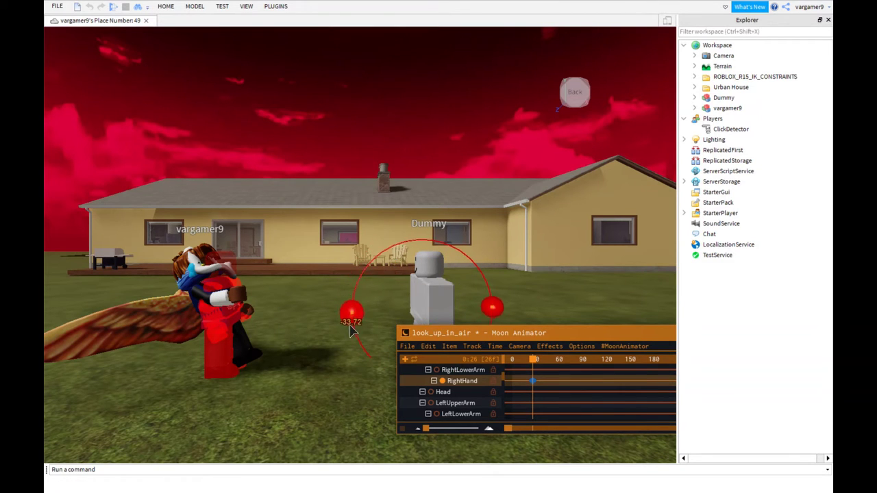
pyautogui.moveTo(387, 272); pyautogui.dragTo(351, 323)
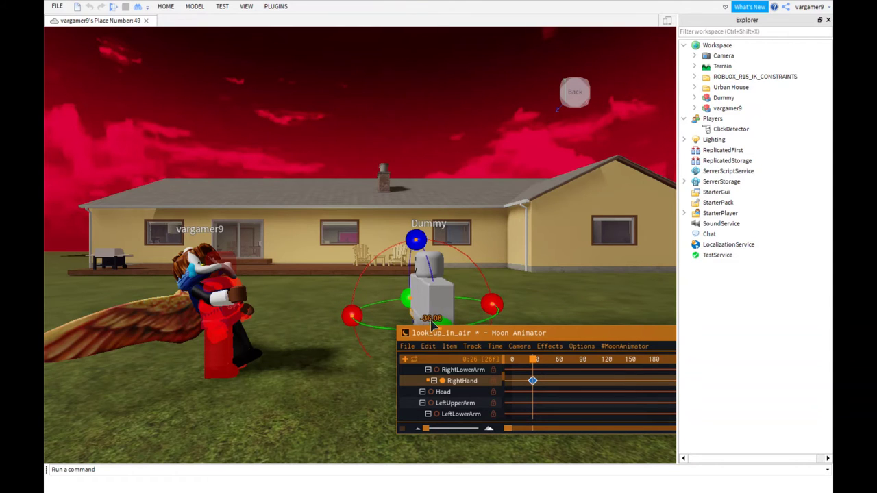
pyautogui.moveTo(433, 321); pyautogui.dragTo(431, 323)
# Rotate RightUpperArm upward to raise the arm, then scrub through the motion
pyautogui.scroll(1, 473, 403)
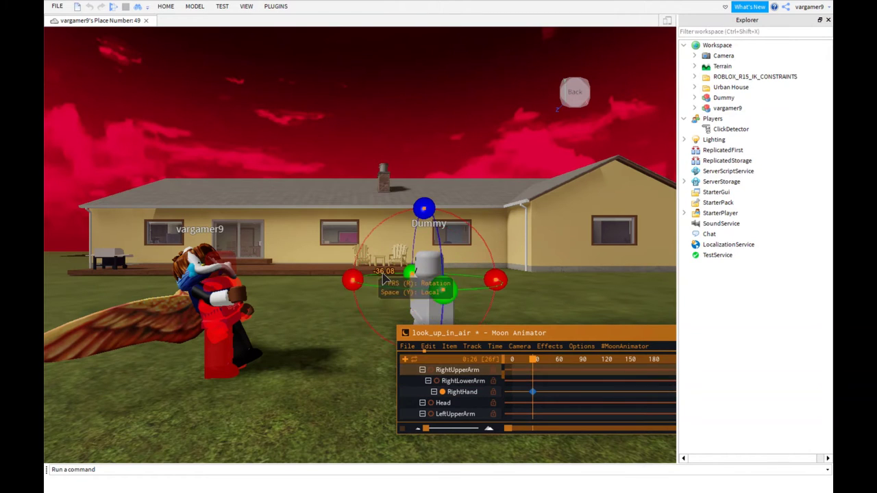
pyautogui.moveTo(352, 294); pyautogui.dragTo(376, 264)
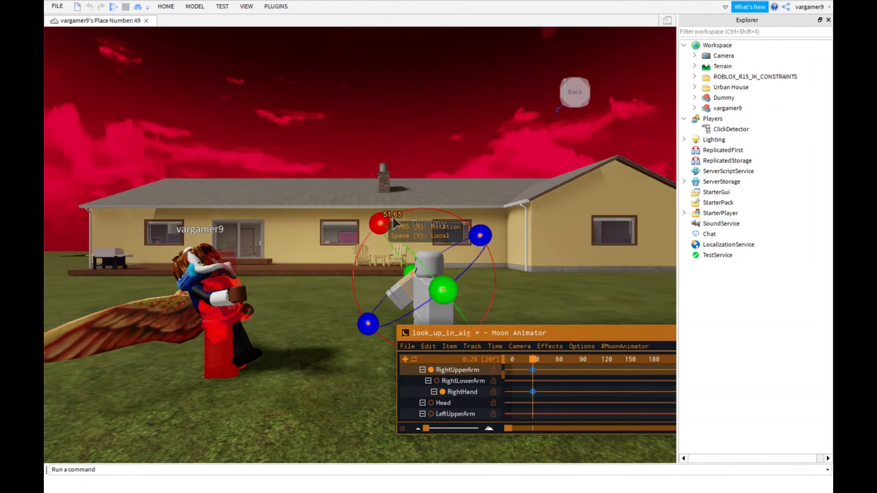
pyautogui.moveTo(378, 221); pyautogui.dragTo(486, 240)
pyautogui.moveTo(533, 359); pyautogui.dragTo(519, 331)
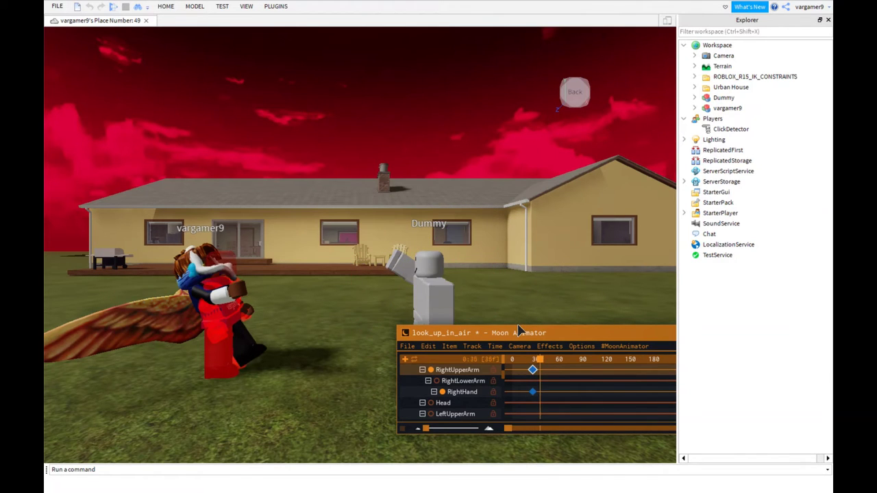
pyautogui.press('Right')
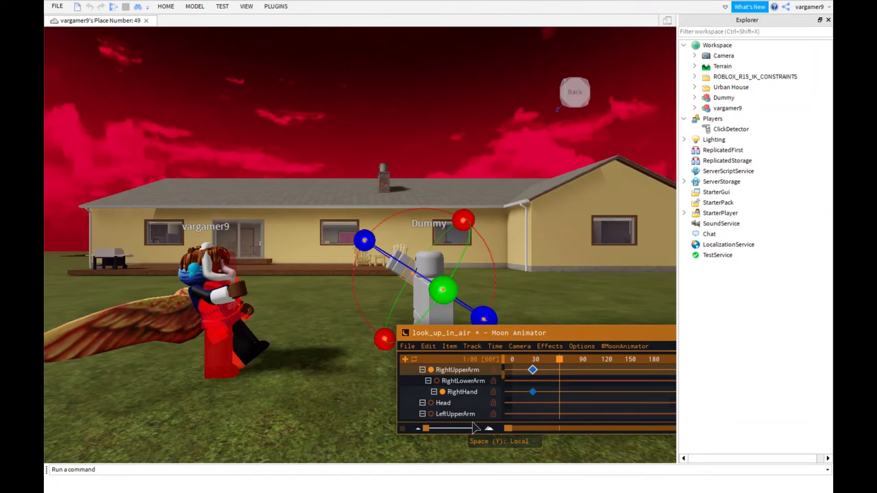
# Play back the Dummy's arm raise to frame 60 and check the RightUpperArm keyframe
pyautogui.scroll(-2, 452, 390)
pyautogui.scroll(-2, 452, 390)
pyautogui.scroll(-2, 452, 391)
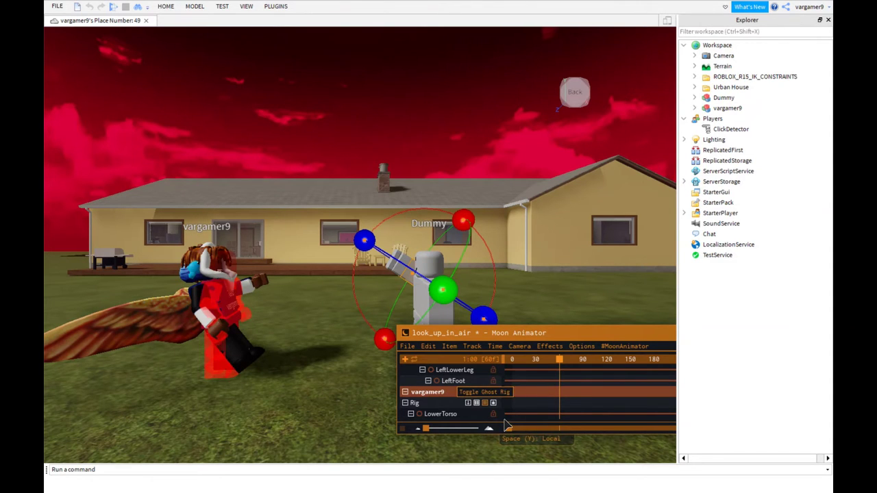
pyautogui.press('space')
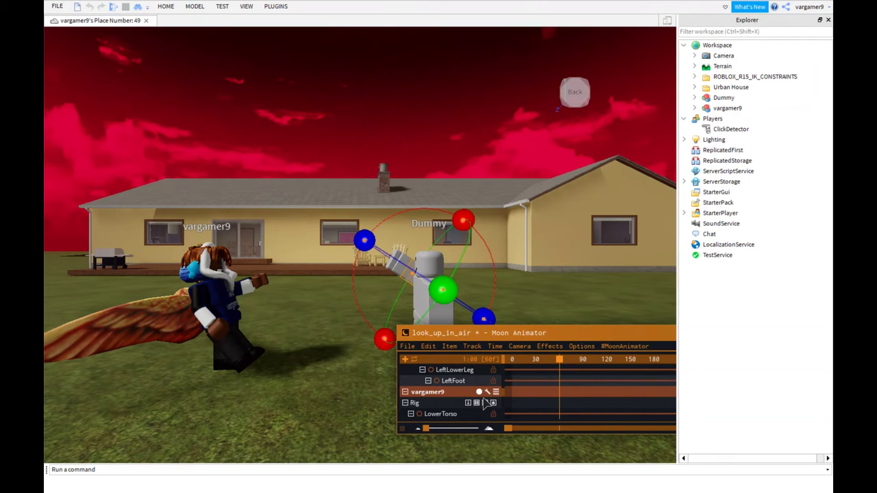
pyautogui.scroll(3, 485, 405)
pyautogui.scroll(8, 485, 405)
pyautogui.scroll(2, 485, 405)
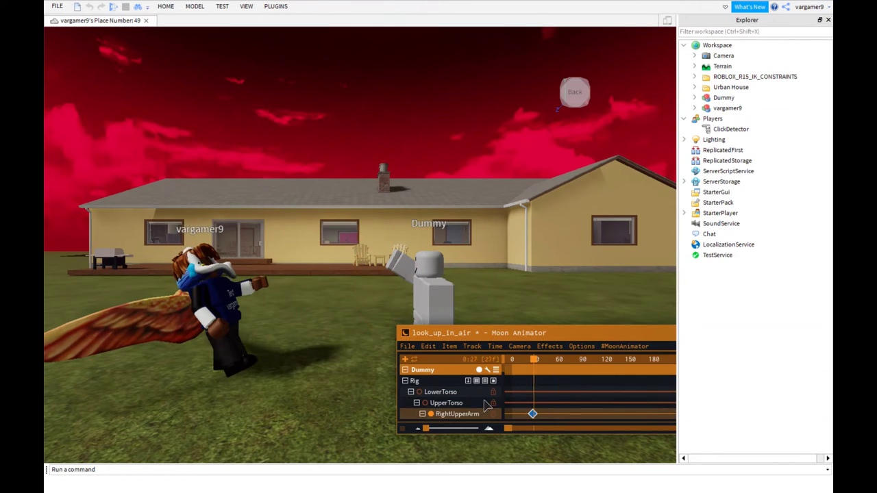
# Add a Camera track with AttachToPart and key AttachToPart at frame 0
pyautogui.click(545, 372)
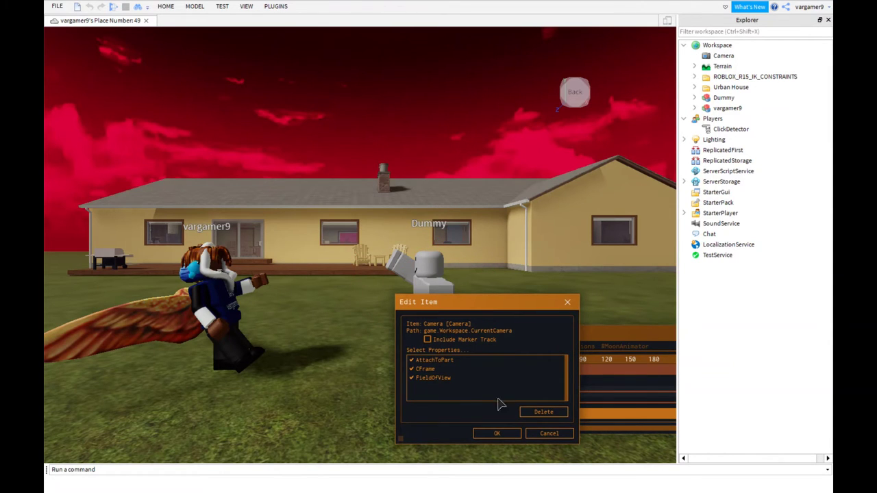
pyautogui.click(497, 433)
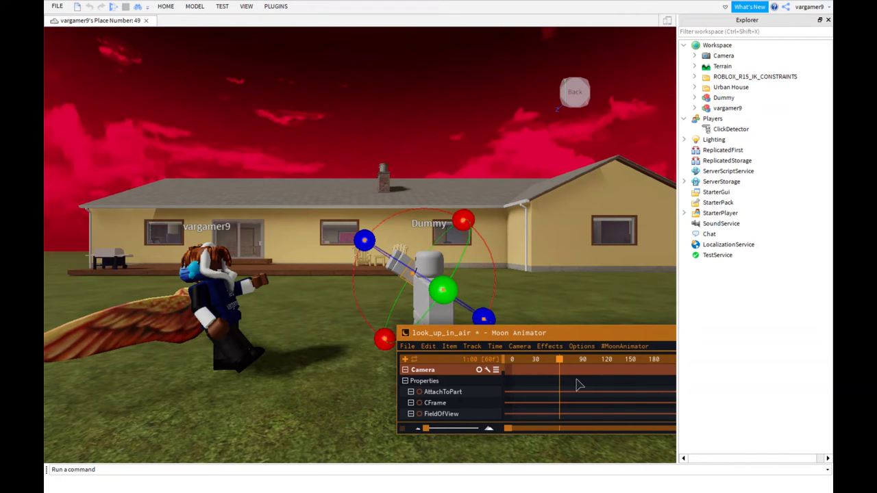
pyautogui.click(510, 381)
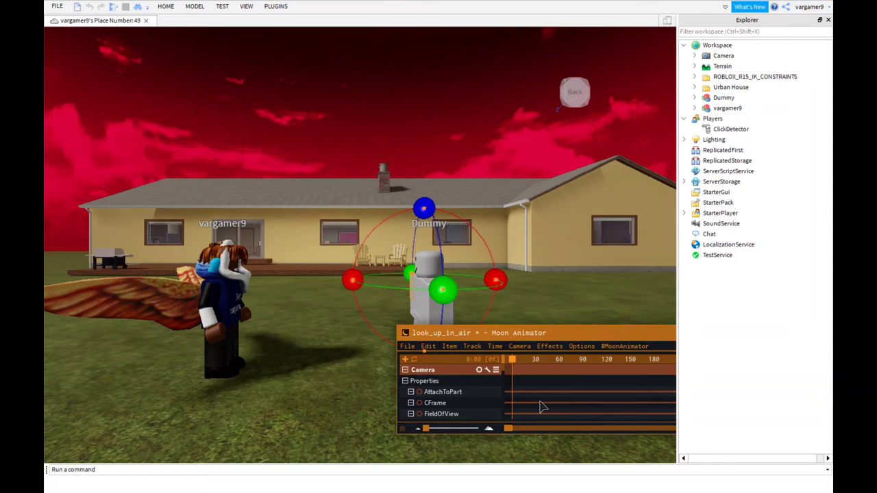
pyautogui.click(480, 392)
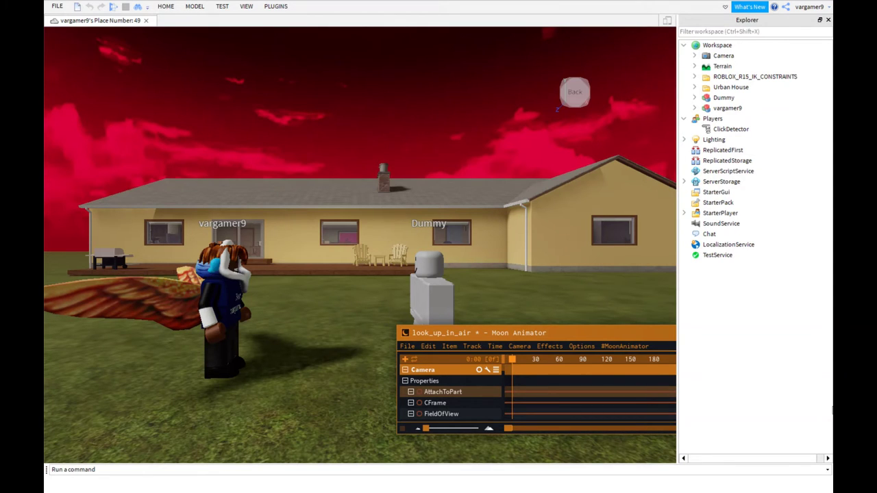
pyautogui.click(419, 392)
# Set the frame-0 AttachToPart keyframe's value to the Dummy's Head in Edit Keyframes
pyautogui.rightClick(512, 391)
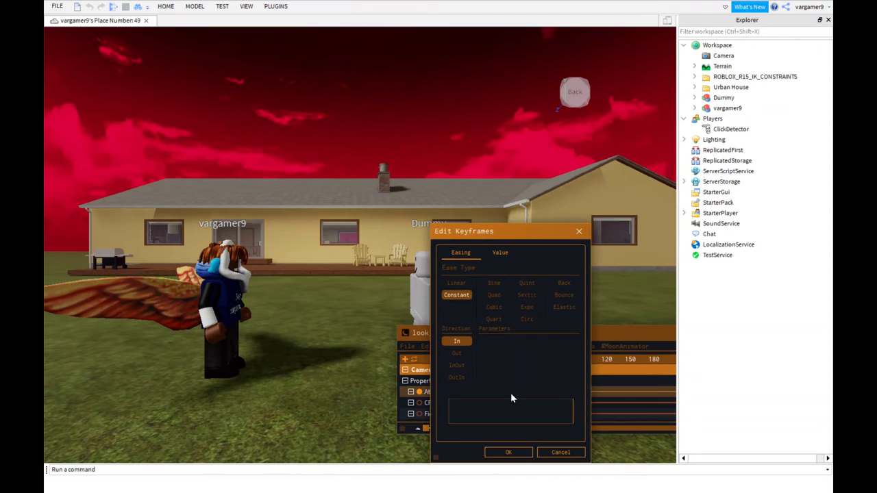
pyautogui.click(518, 275)
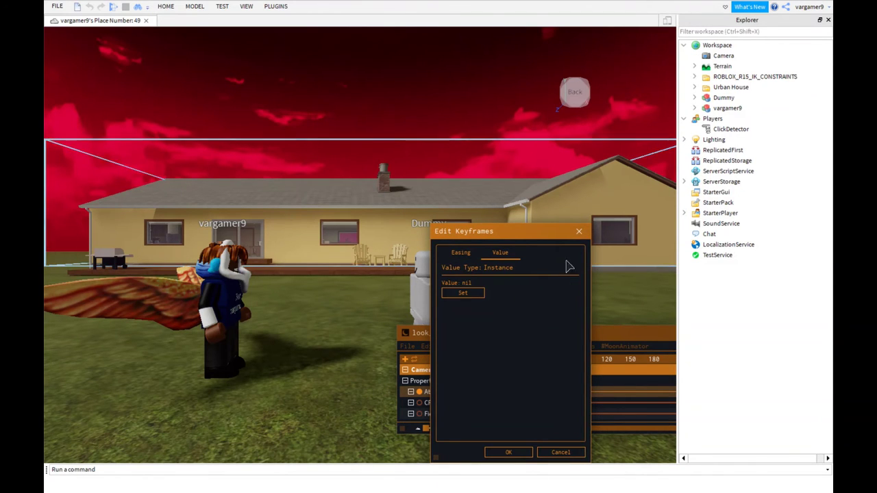
pyautogui.click(695, 98)
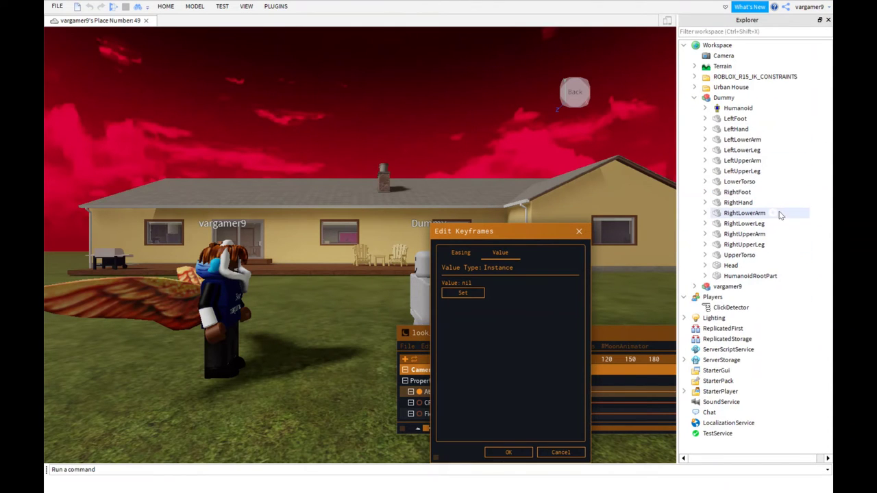
pyautogui.click(720, 266)
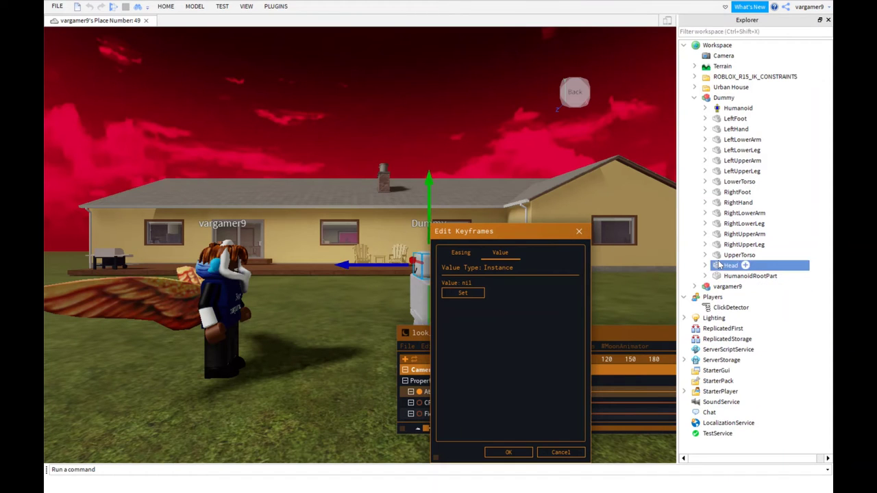
pyautogui.moveTo(718, 269); pyautogui.dragTo(719, 269)
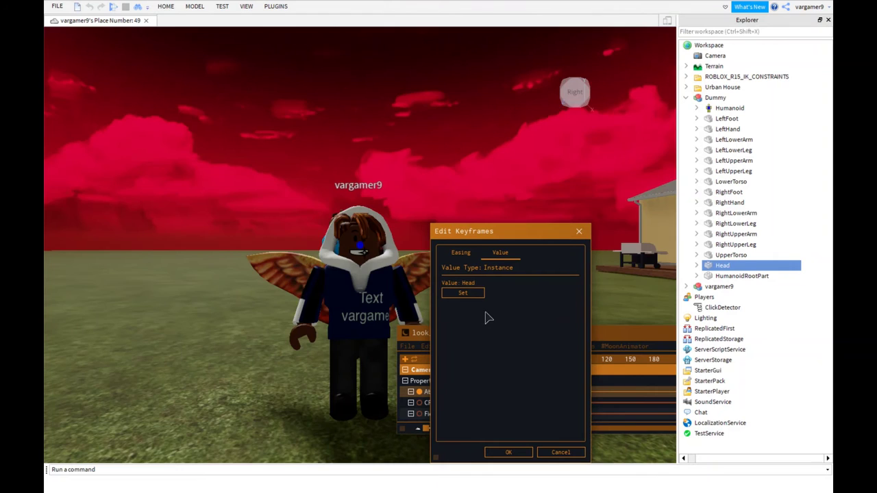
pyautogui.click(537, 471)
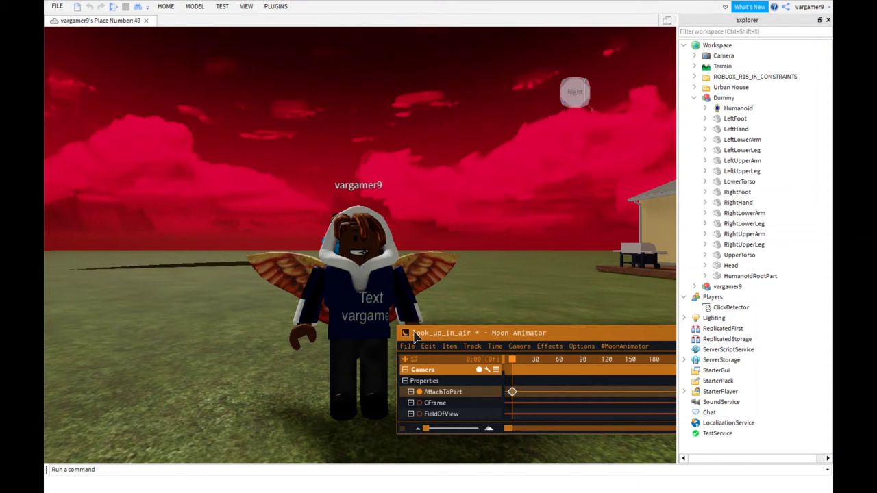
# Replay the head-attached camera animation five times from frame 0 to 60
pyautogui.press('space')
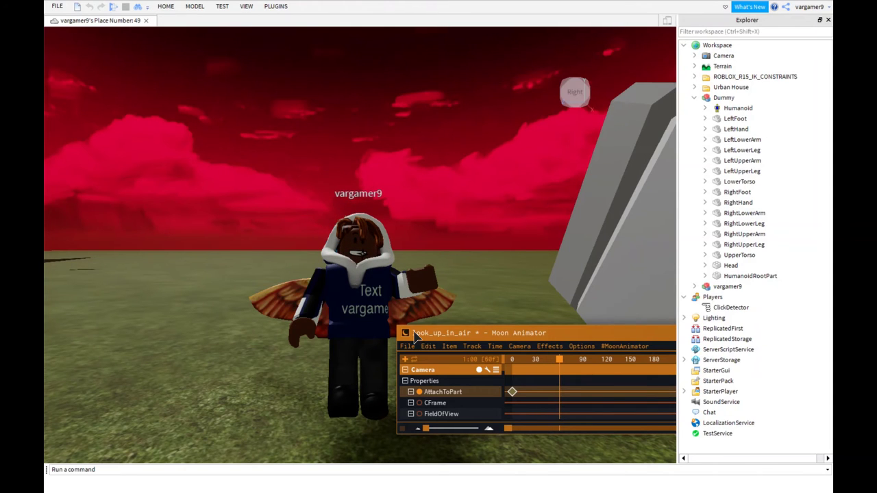
pyautogui.press('space')
pyautogui.press('space')
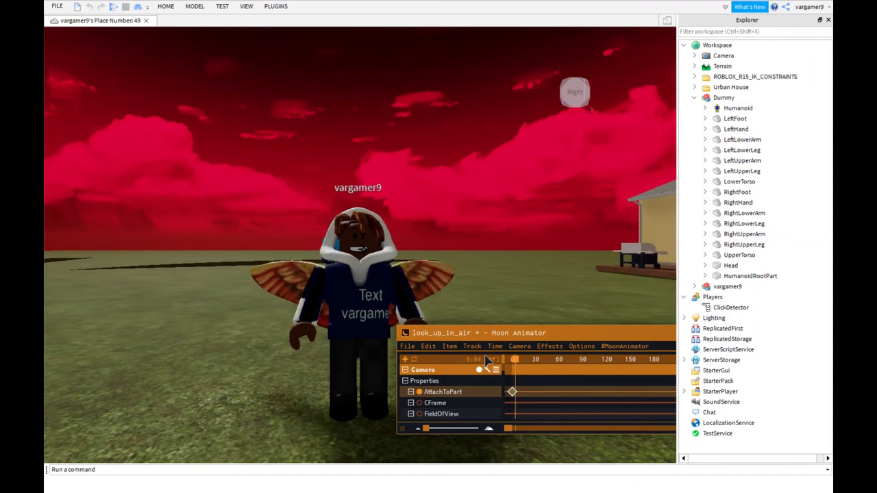
pyautogui.press('space')
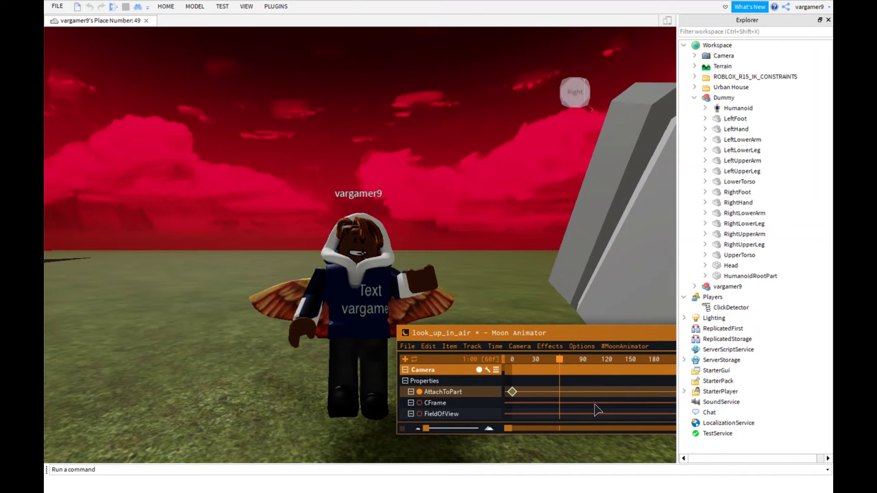
pyautogui.press('space')
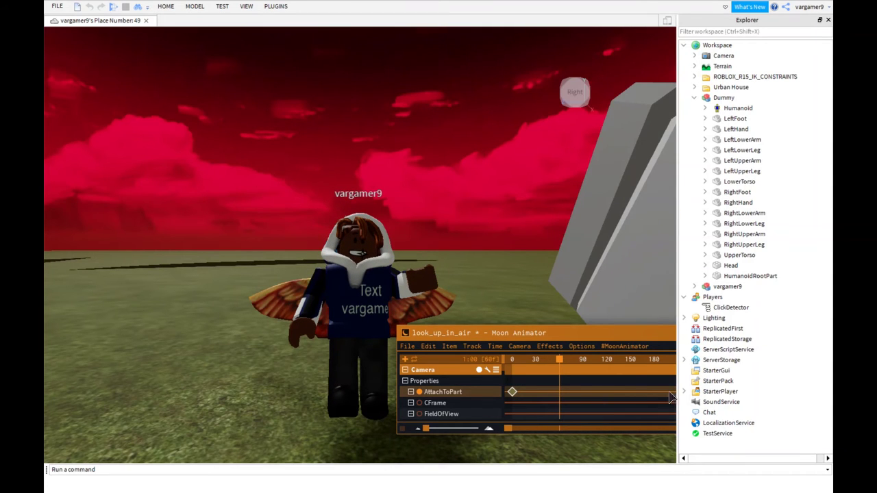
pyautogui.press('space')
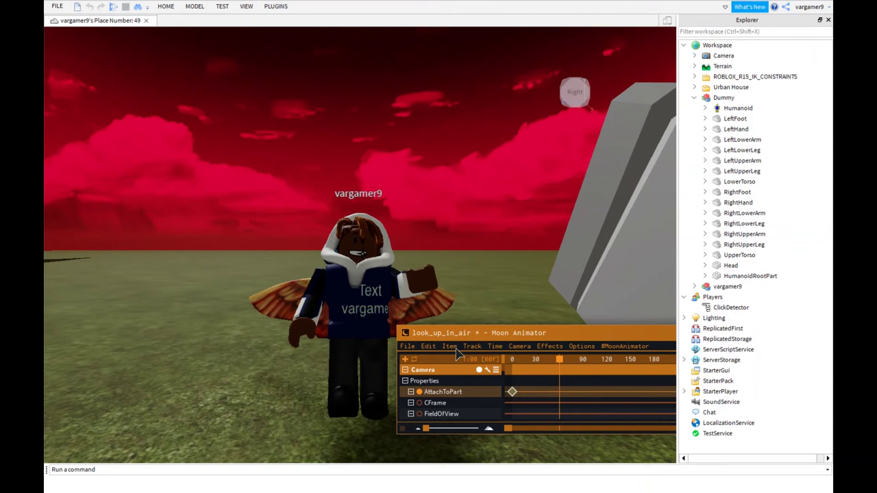
# Move the animator off-screen, close Explorer, orbit back to the character and start recording
pyautogui.moveTo(428, 333)
pyautogui.mouseDown()
pyautogui.moveTo(538, 418)
pyautogui.moveTo(593, 488)
pyautogui.mouseUp()
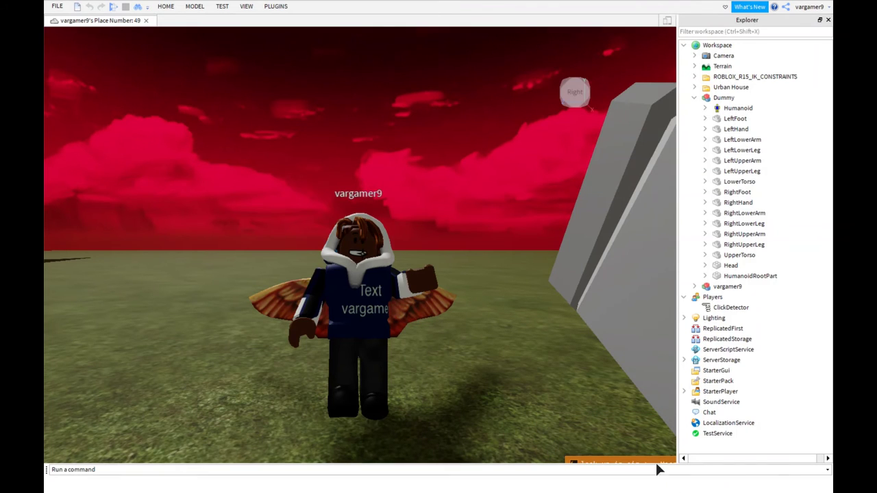
pyautogui.click(246, 6)
pyautogui.click(188, 65)
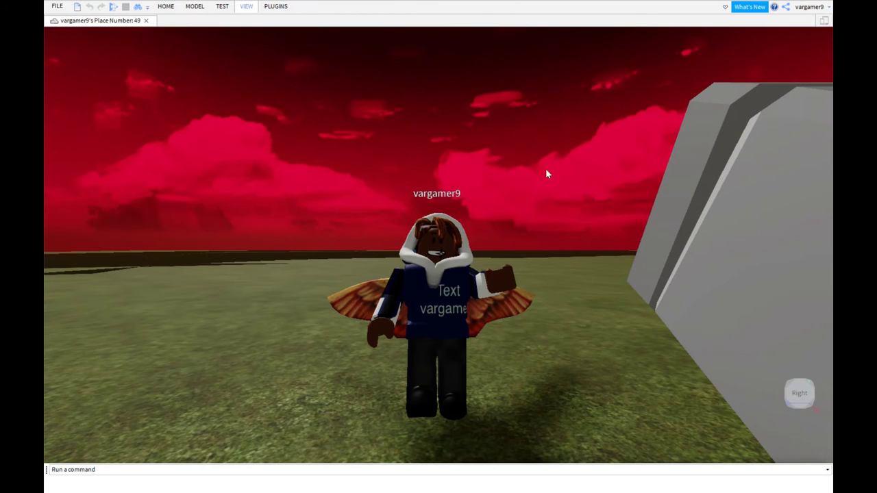
pyautogui.moveTo(520, 212); pyautogui.dragTo(409, 189, button='right')
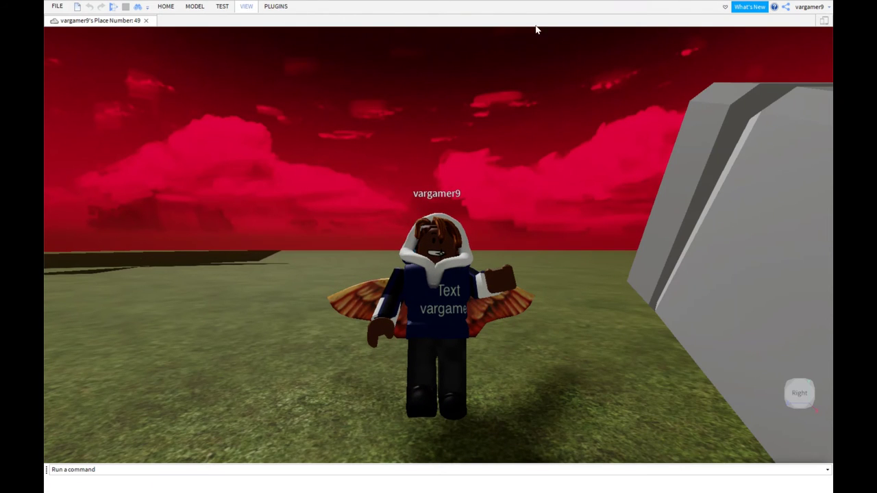
pyautogui.click(582, 32)
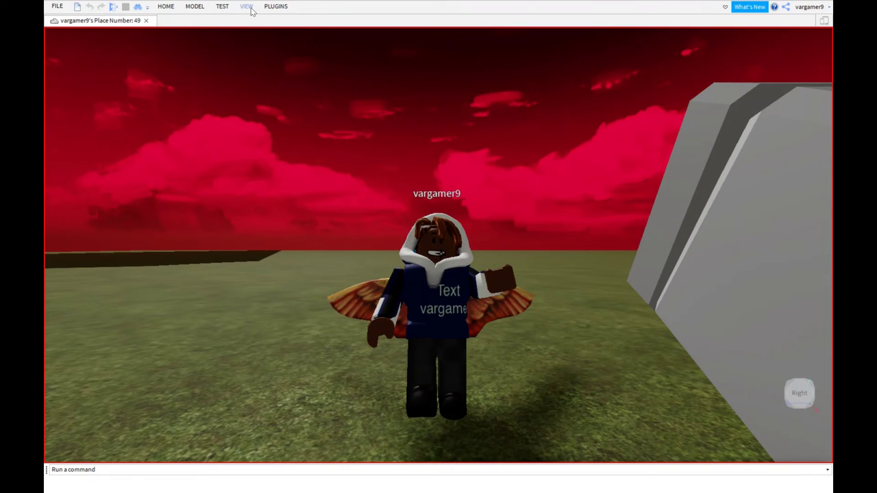
pyautogui.click(595, 39)
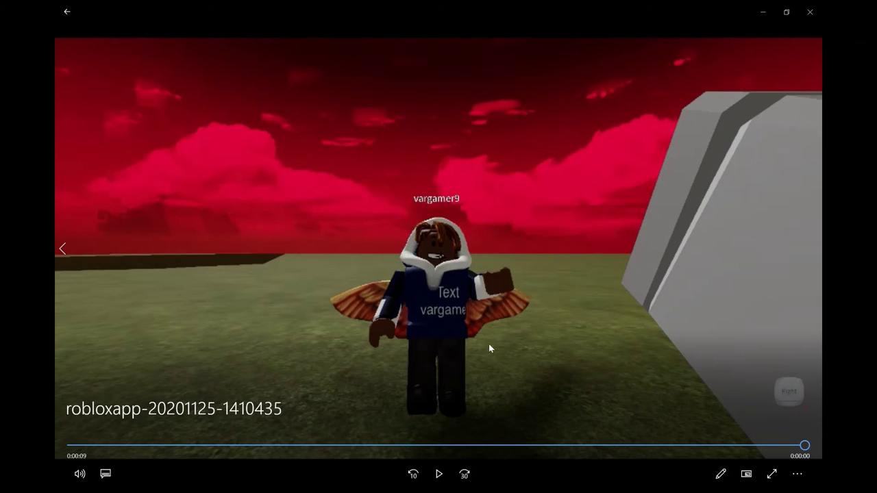
pyautogui.click(439, 475)
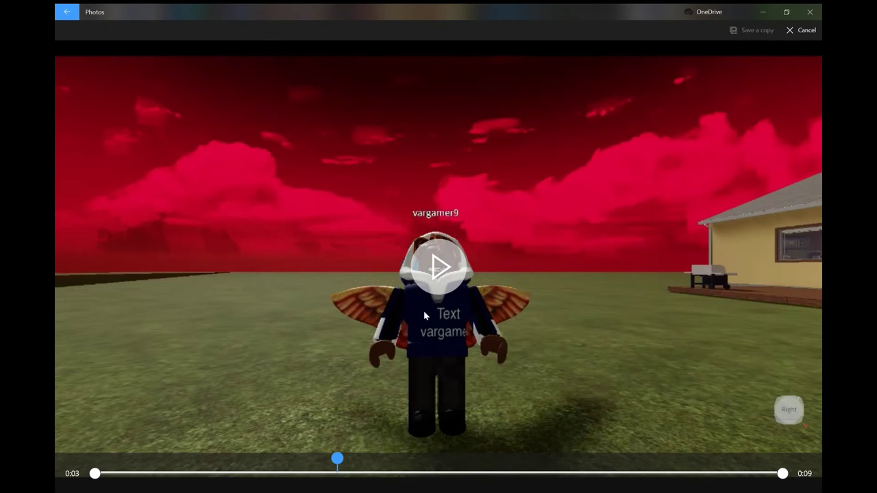
# Play the clip and scrub back to locate the 0:04 mark
pyautogui.click(425, 270)
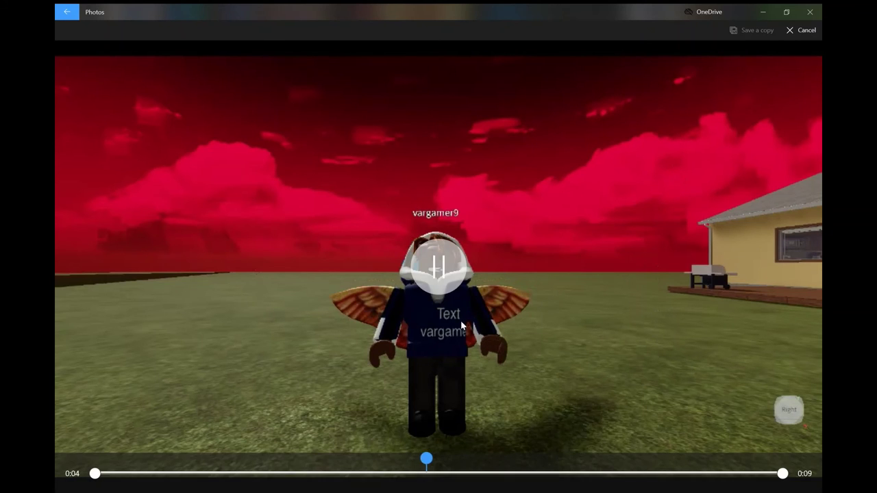
pyautogui.click(443, 250)
pyautogui.moveTo(571, 463); pyautogui.dragTo(410, 464)
pyautogui.click(442, 288)
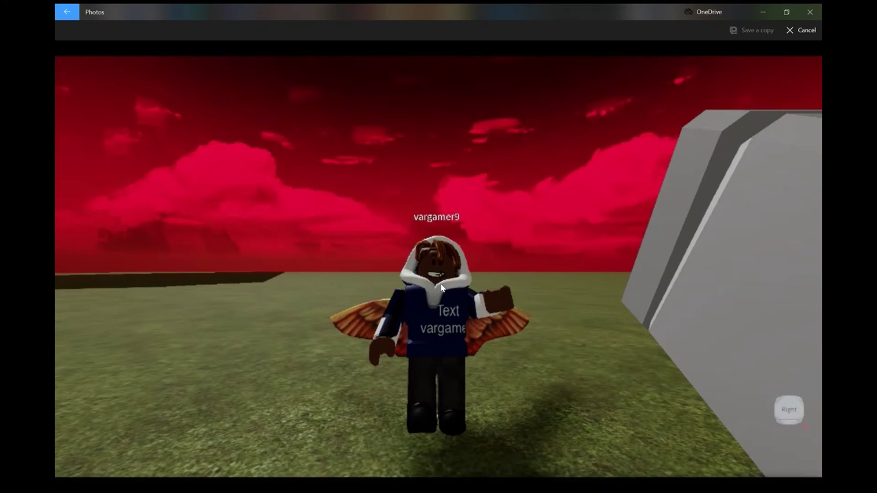
pyautogui.click(440, 283)
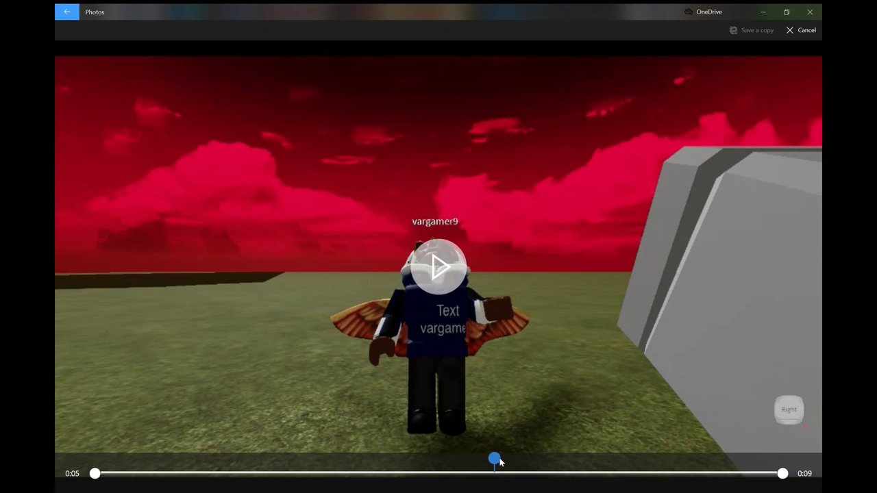
pyautogui.moveTo(494, 459); pyautogui.dragTo(426, 460)
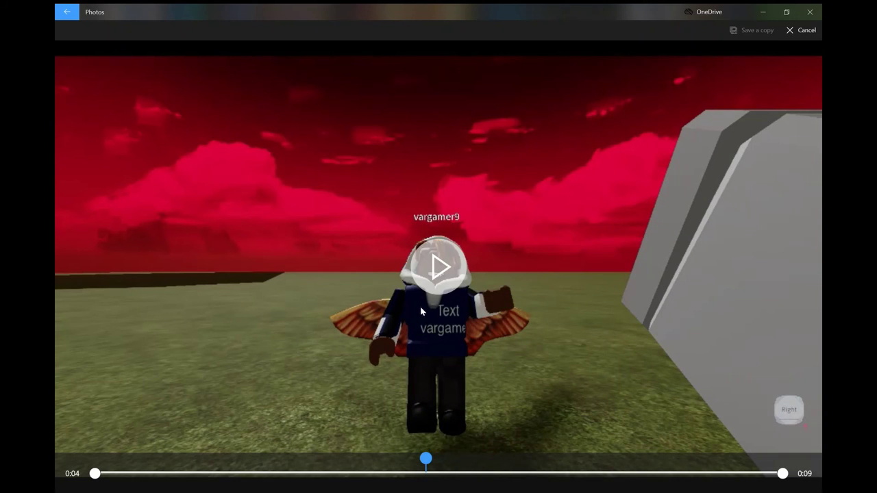
# Set the trim range to about 0:04–0:08 and preview the trimmed clip
pyautogui.moveTo(95, 473)
pyautogui.mouseDown()
pyautogui.moveTo(449, 461)
pyautogui.moveTo(420, 460)
pyautogui.moveTo(431, 459)
pyautogui.mouseUp()
pyautogui.click(426, 280)
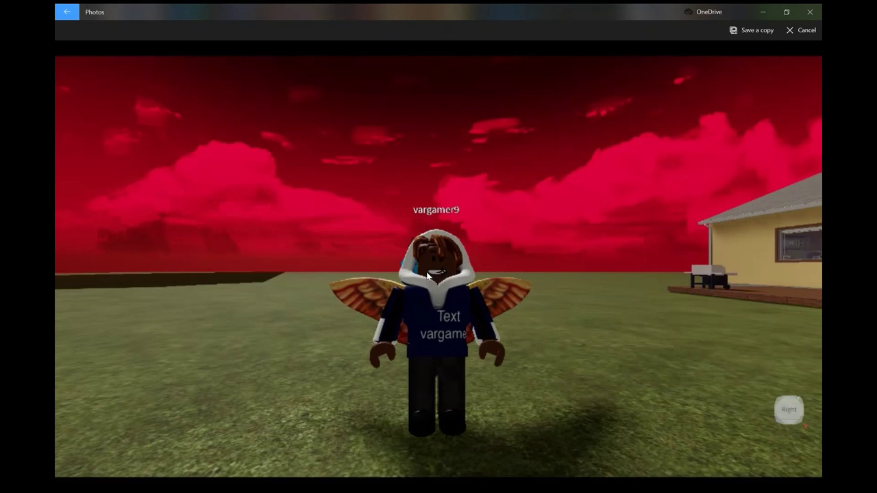
pyautogui.click(394, 459)
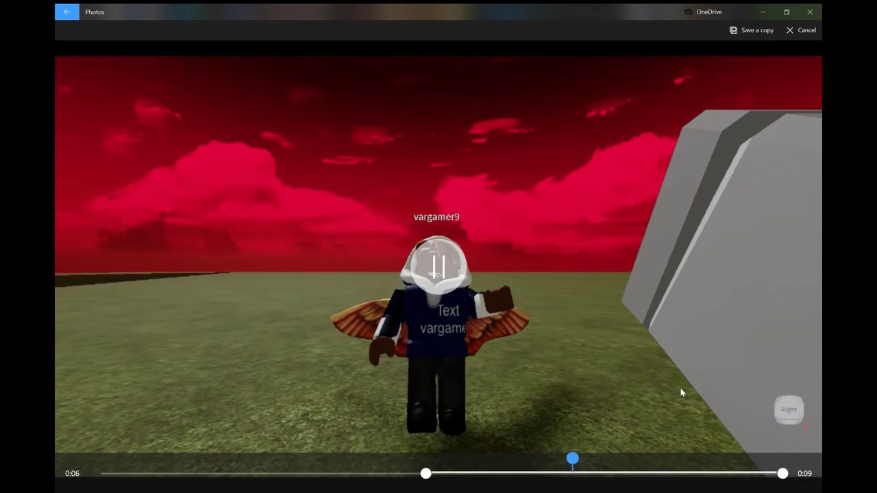
pyautogui.moveTo(783, 473); pyautogui.dragTo(657, 482)
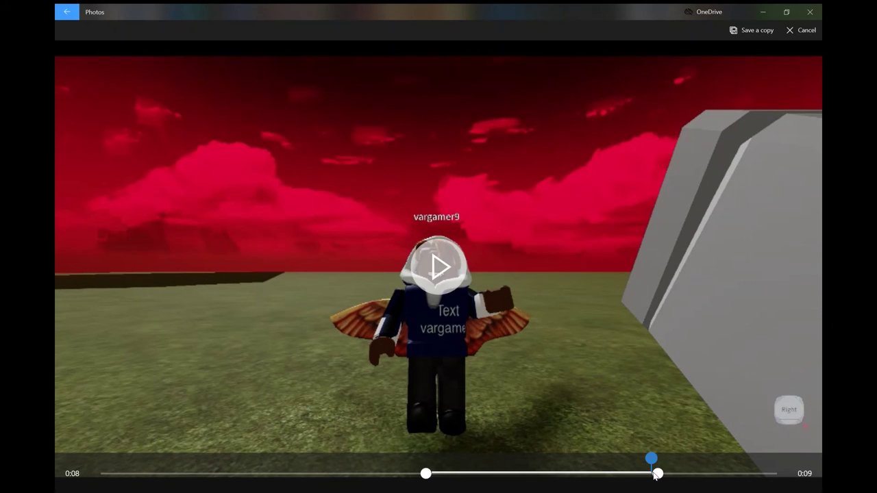
pyautogui.click(407, 468)
pyautogui.click(442, 288)
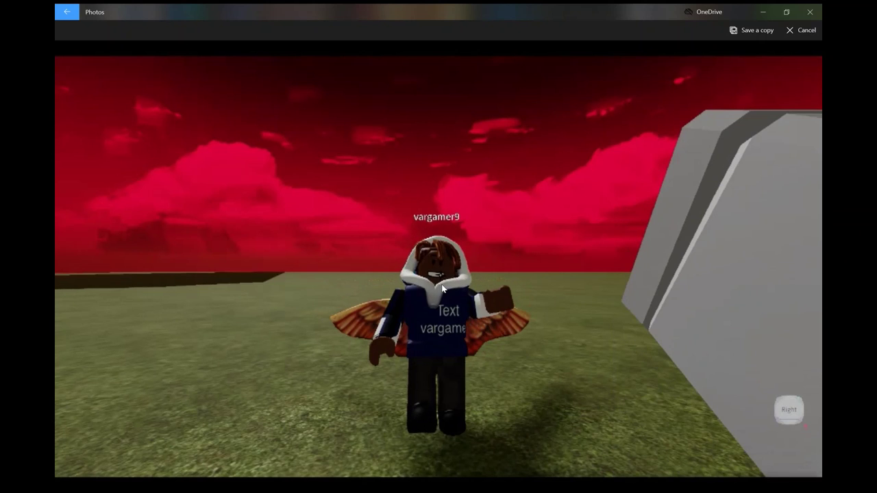
pyautogui.click(499, 308)
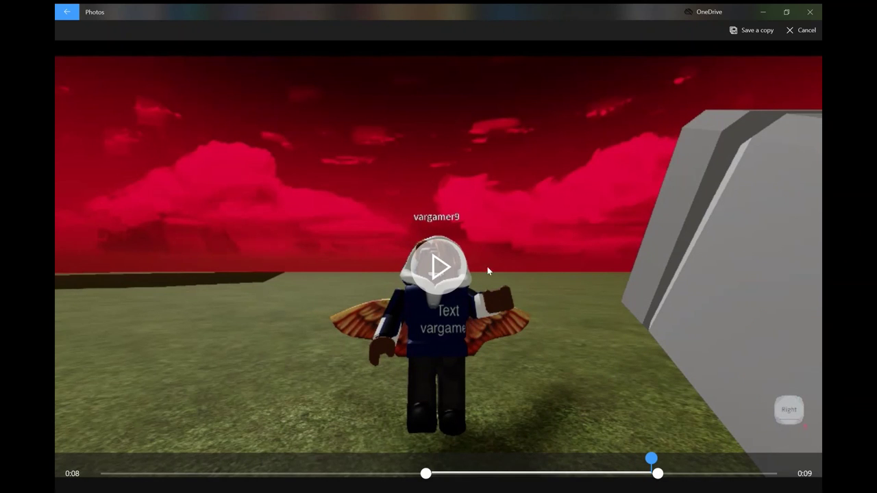
pyautogui.click(739, 31)
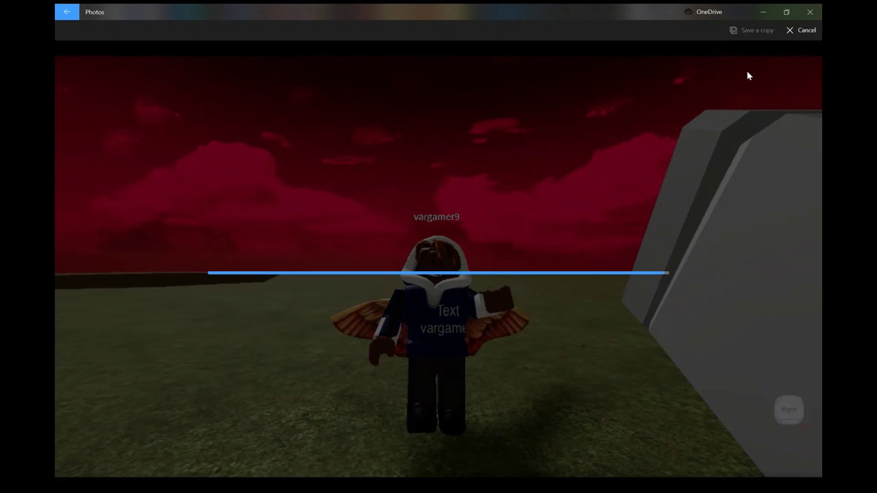